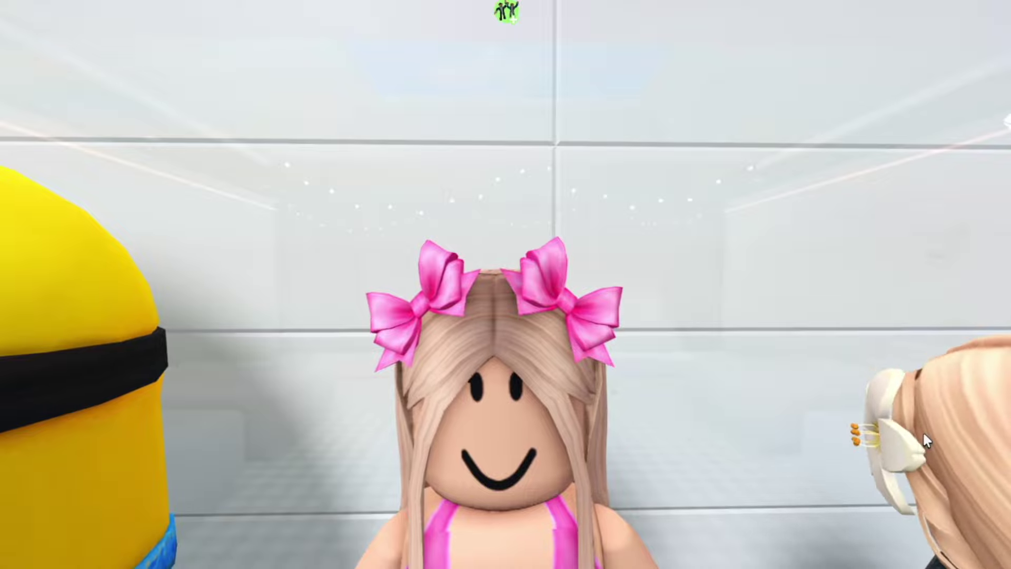
Step: Turn past the two beds and walk the avatar toward the wooden plank wall
key("Right")
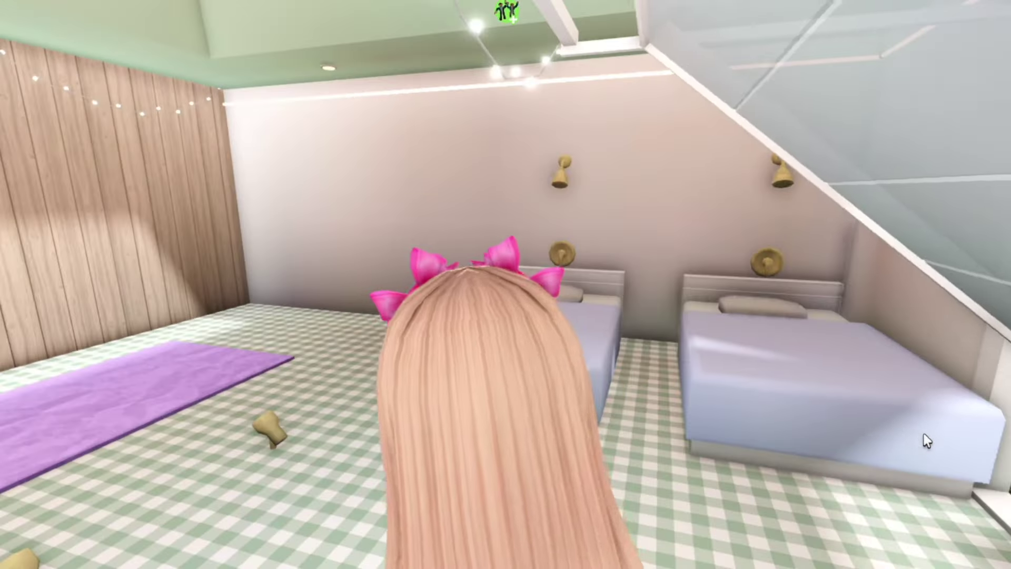
key("w")
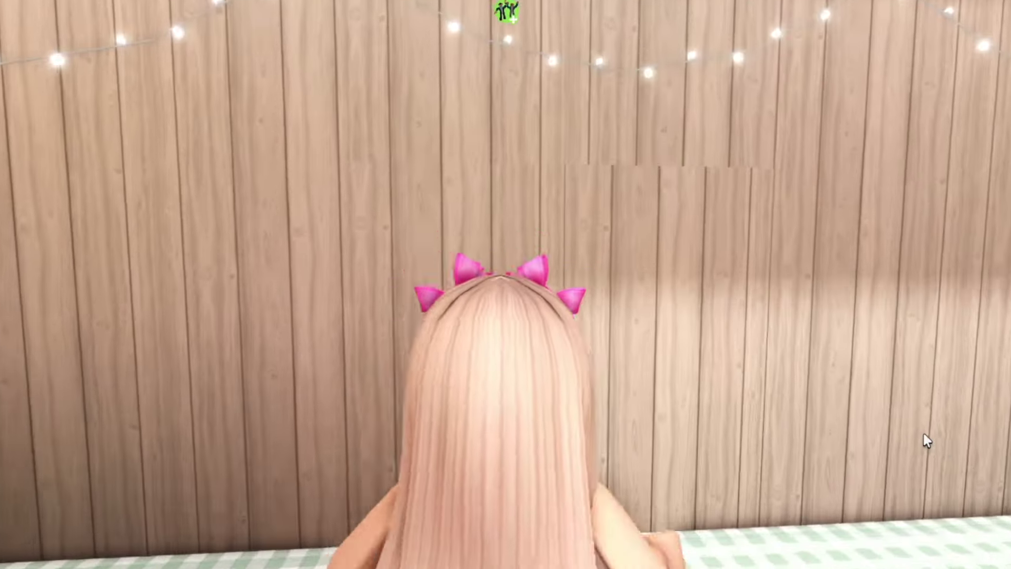
Step: Fly over the obby rooftops, dark tower, trampoline and white wall to the Congrats platform
key("w")
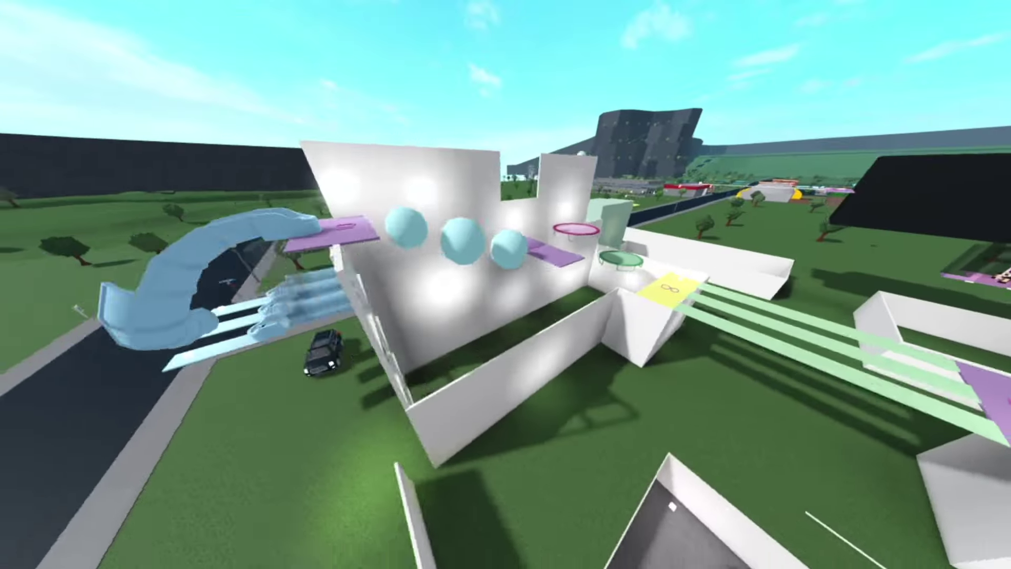
key("w")
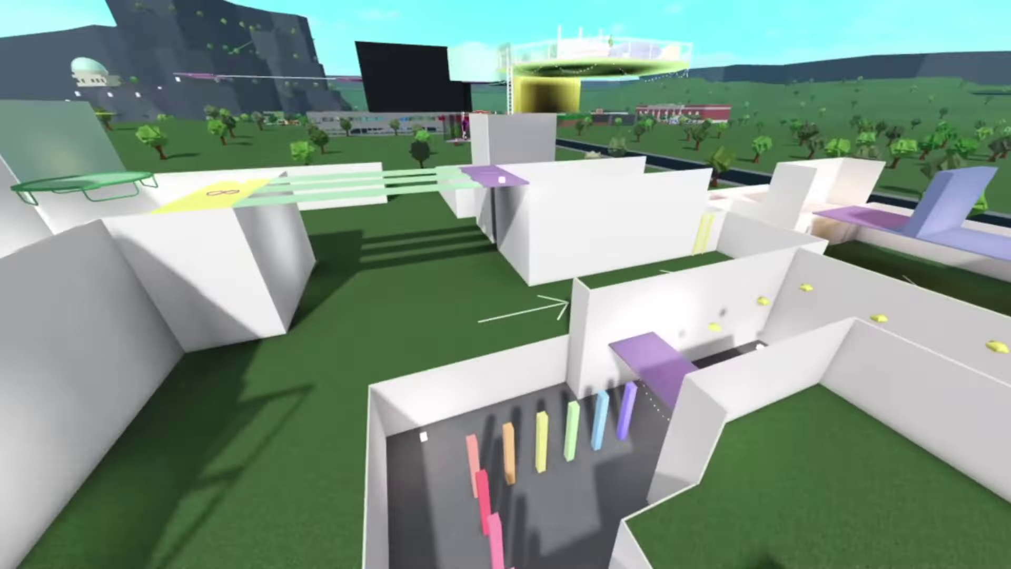
key("w")
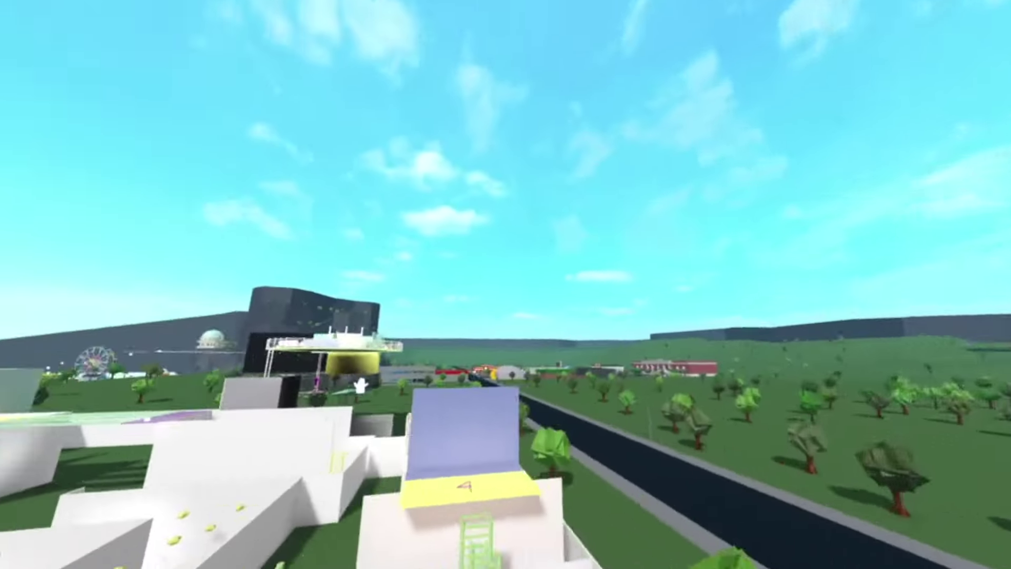
key("w")
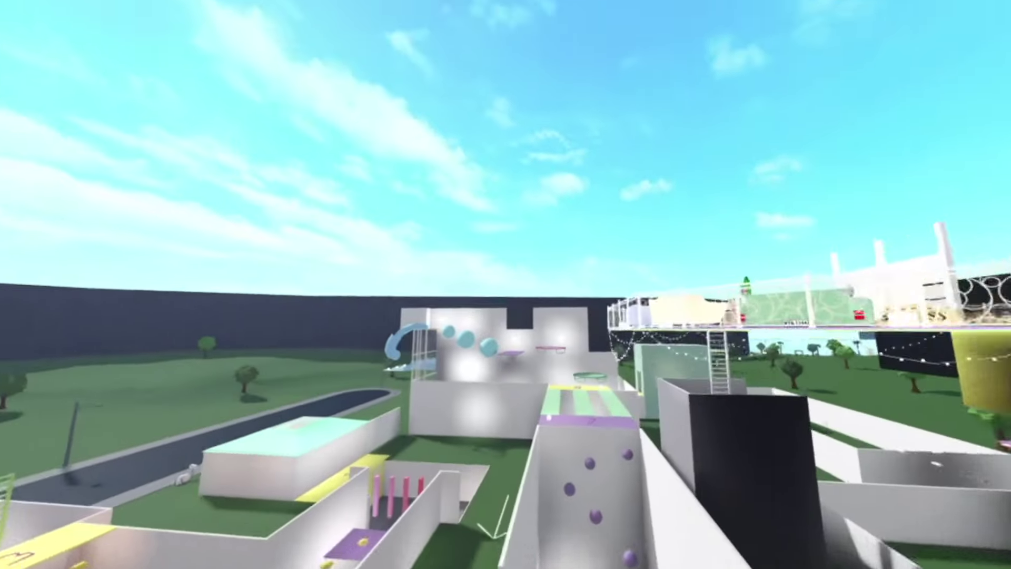
key("w")
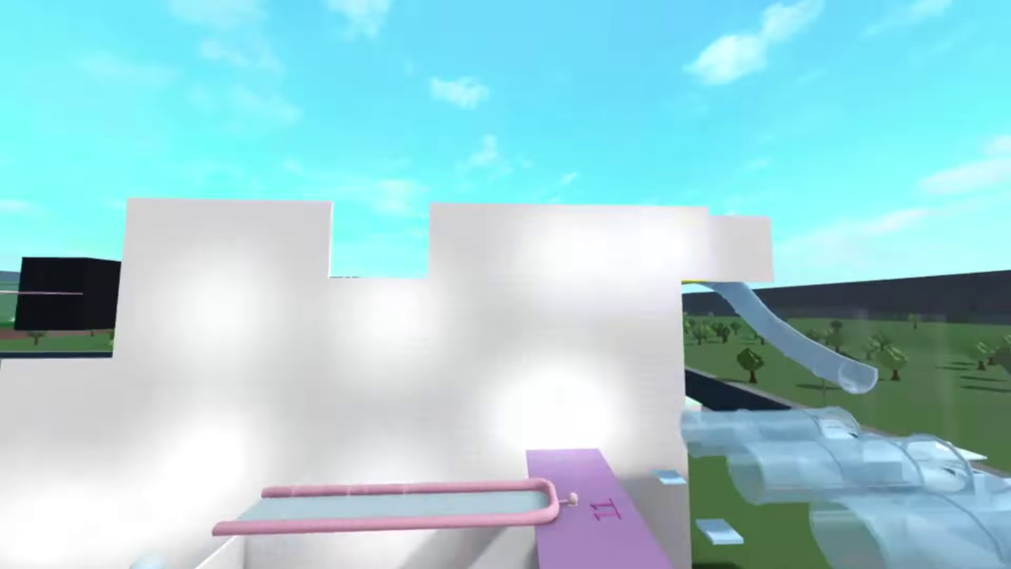
key("w")
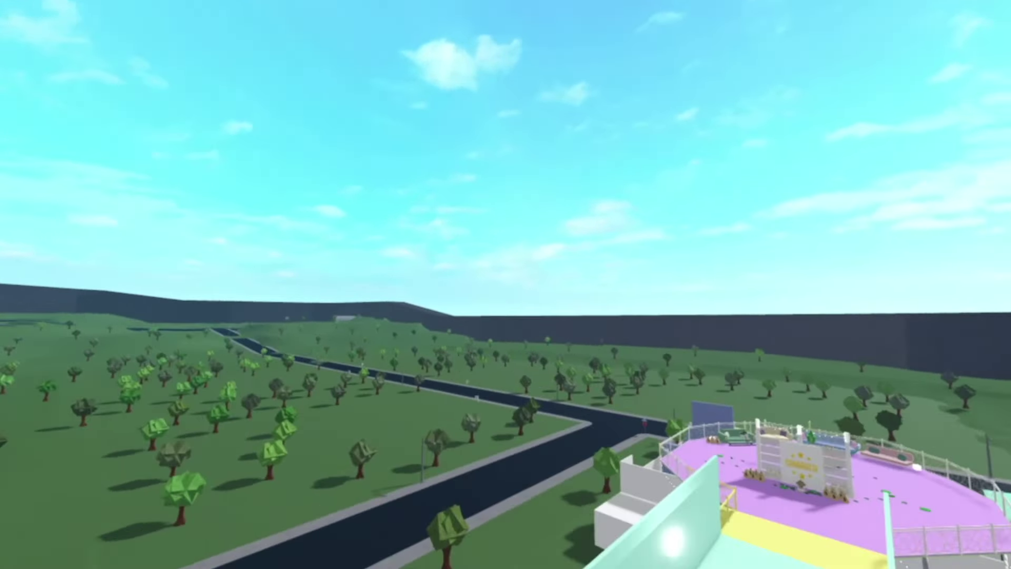
key("w")
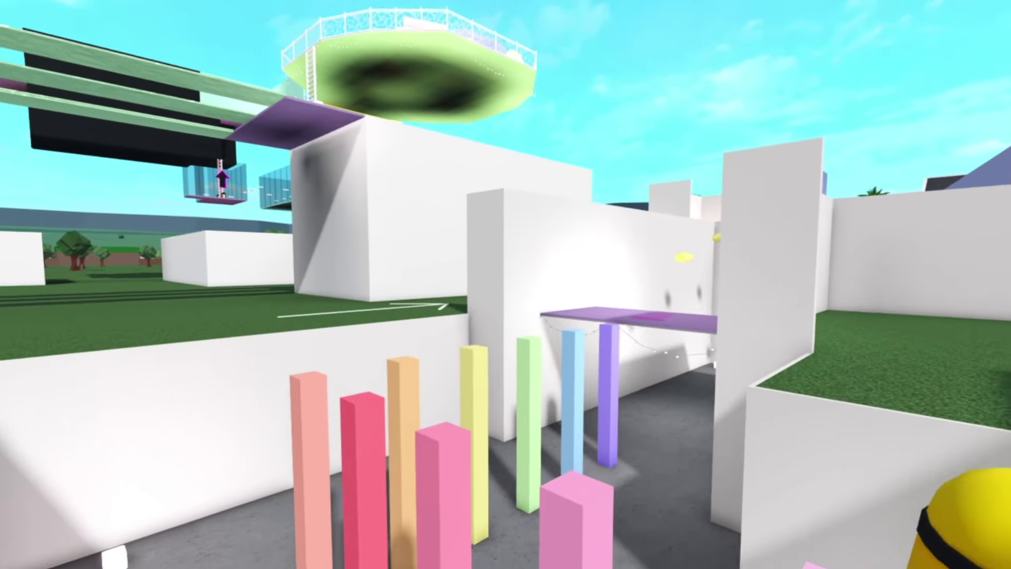
Step: Tilt the camera over the coloured pillars and down onto the corridor below
left_click_drag(506, 238, 506, 379)
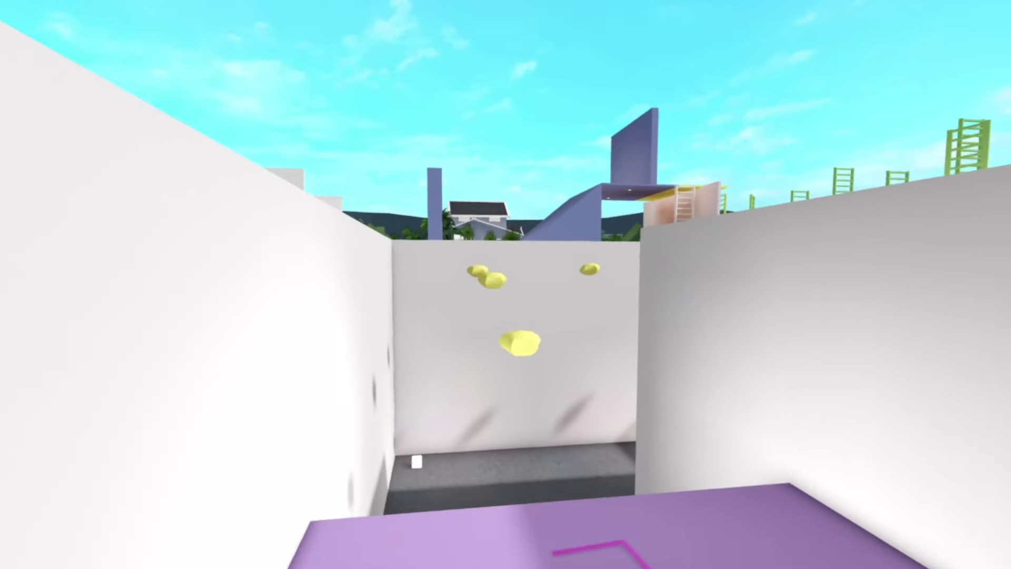
left_click_drag(506, 380, 505, 237)
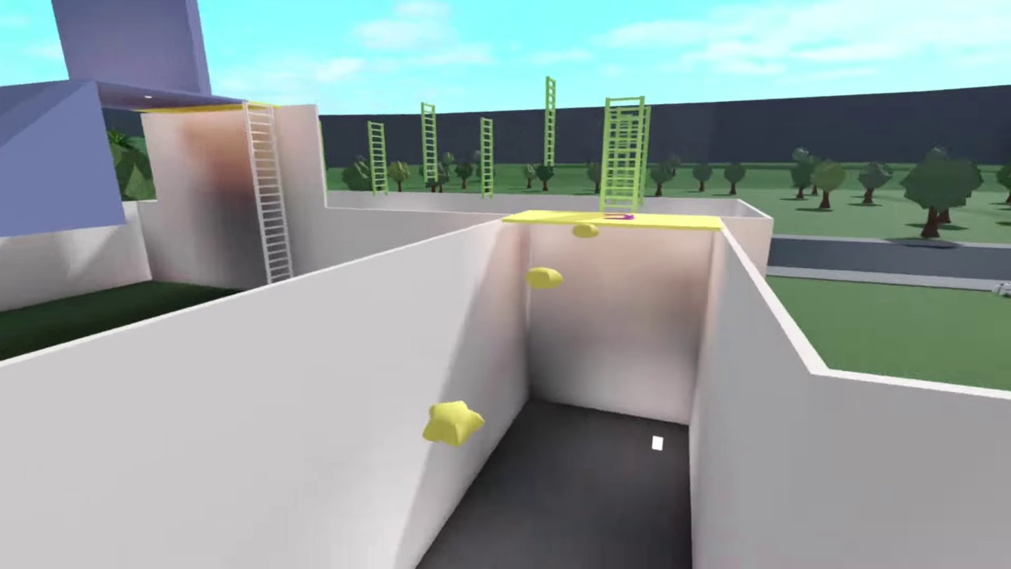
mouse_move(505, 395)
left_mouse_down()
mouse_move(506, 158)
mouse_move(506, 396)
left_mouse_up()
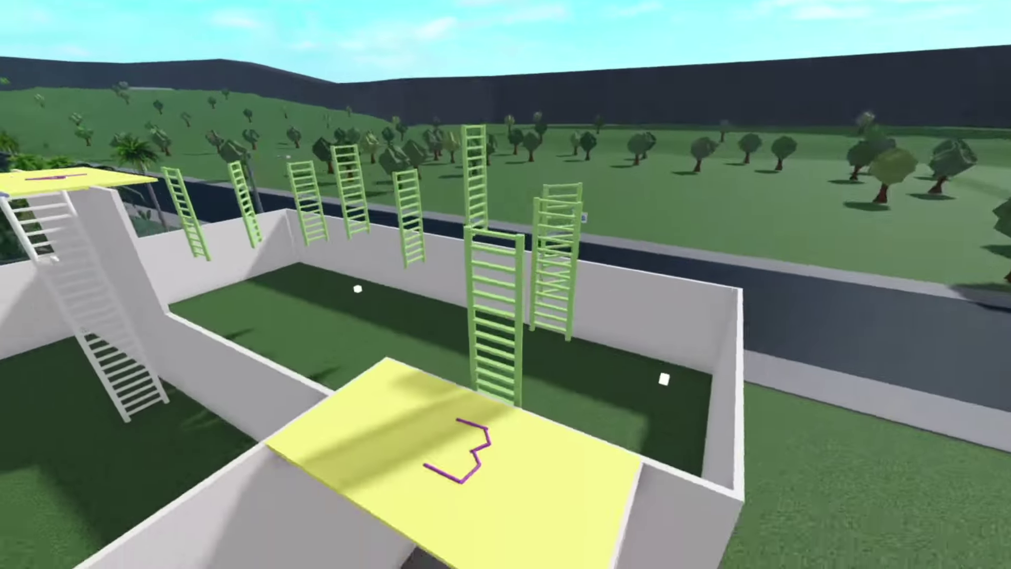
Step: Orbit past the ladder course and purple wall to view the building from above
left_click_drag(317, 285, 696, 284)
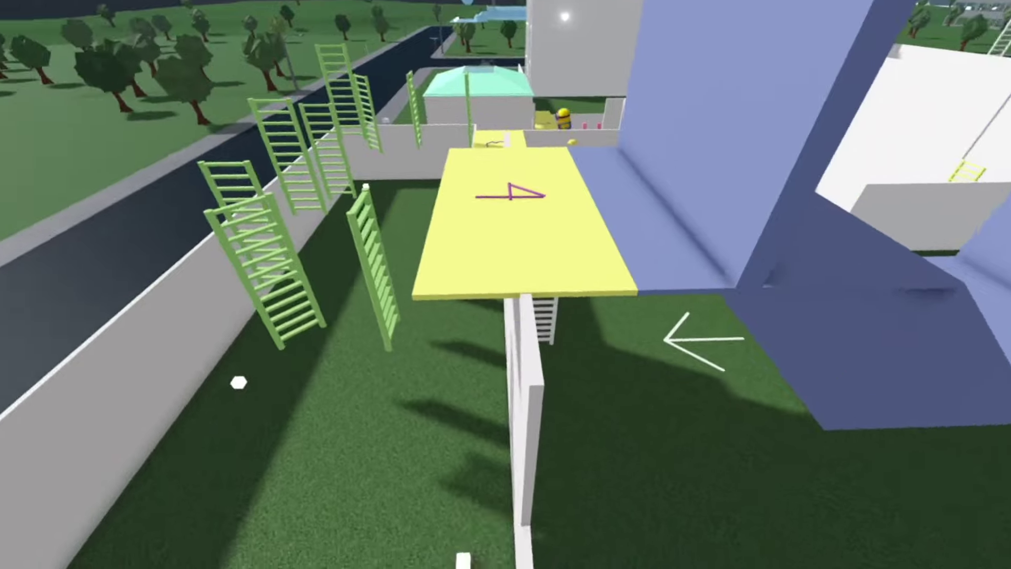
left_click_drag(506, 198, 505, 357)
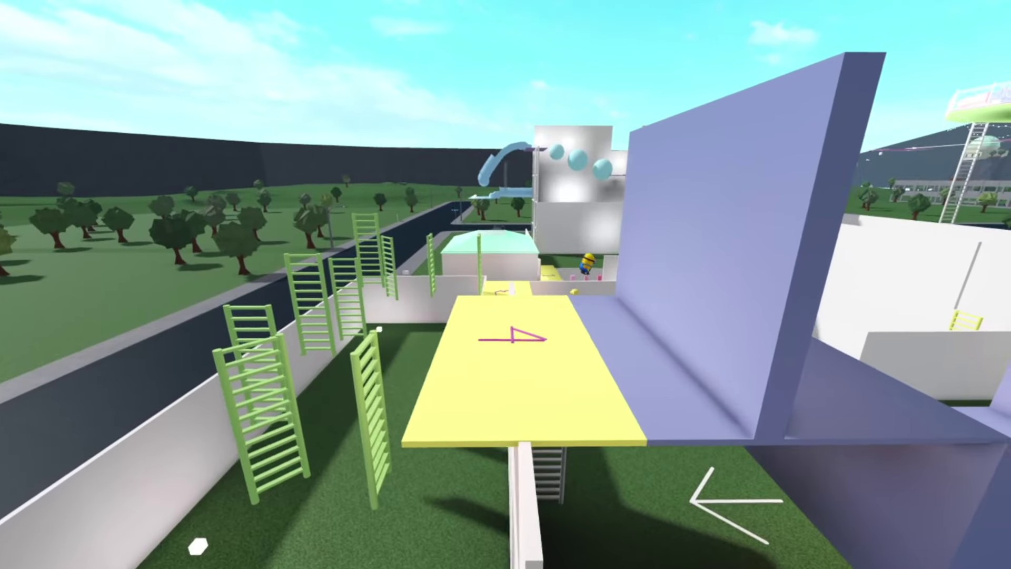
left_click_drag(632, 285, 317, 285)
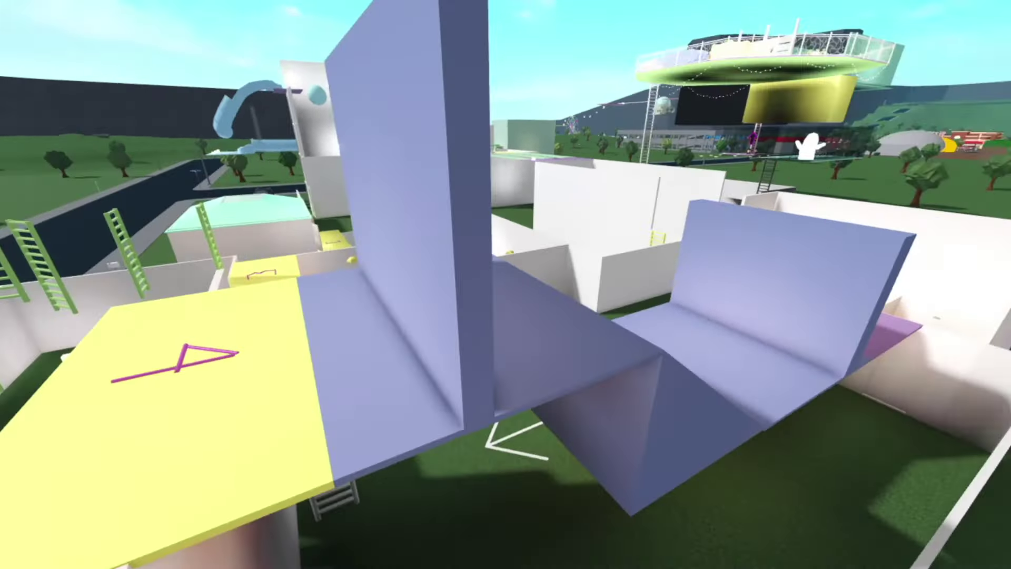
left_click_drag(505, 237, 506, 395)
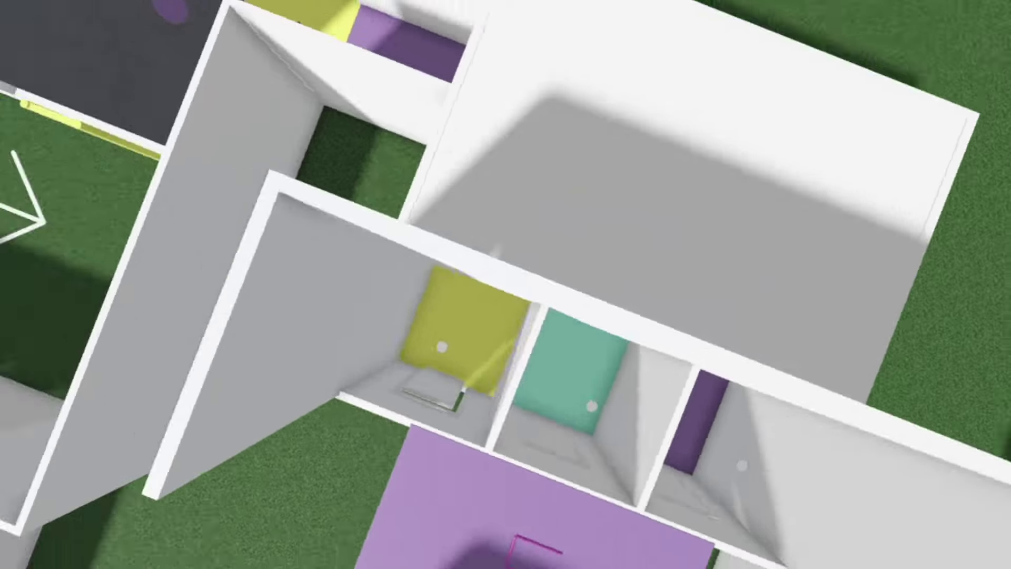
left_click_drag(506, 237, 506, 396)
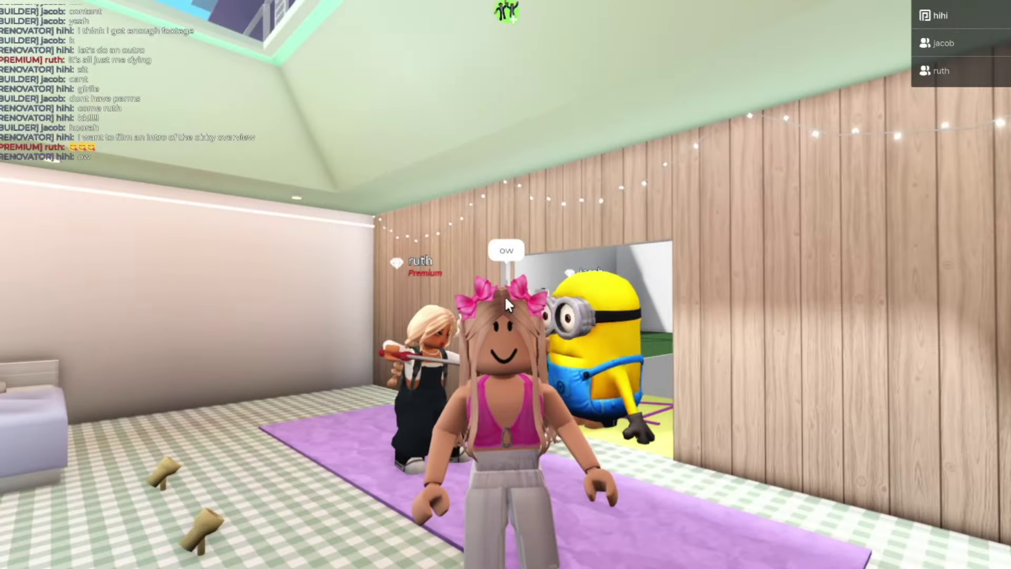
Step: Walk over to the group by the doorway and bring up the chat
key("w")
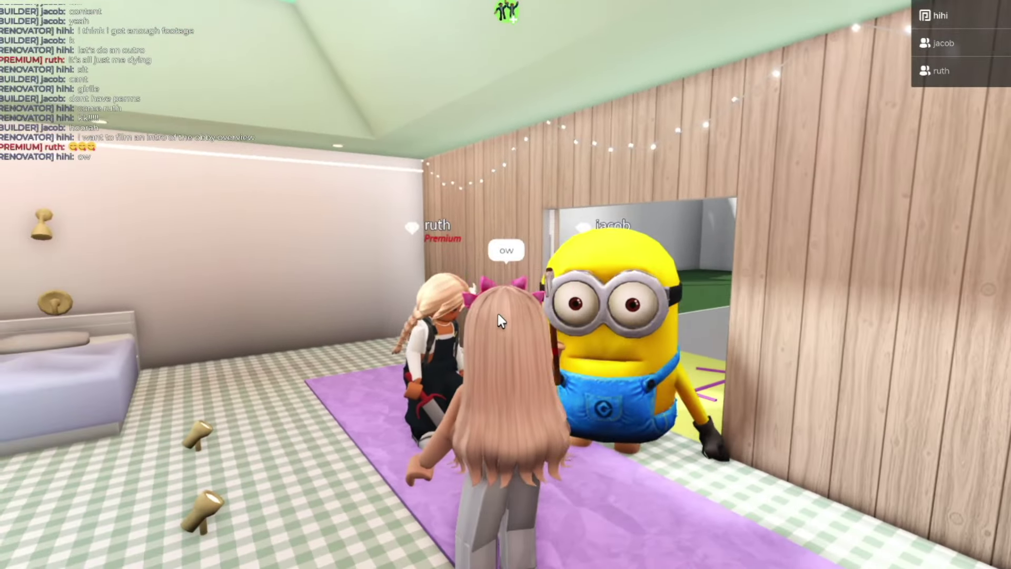
key("w")
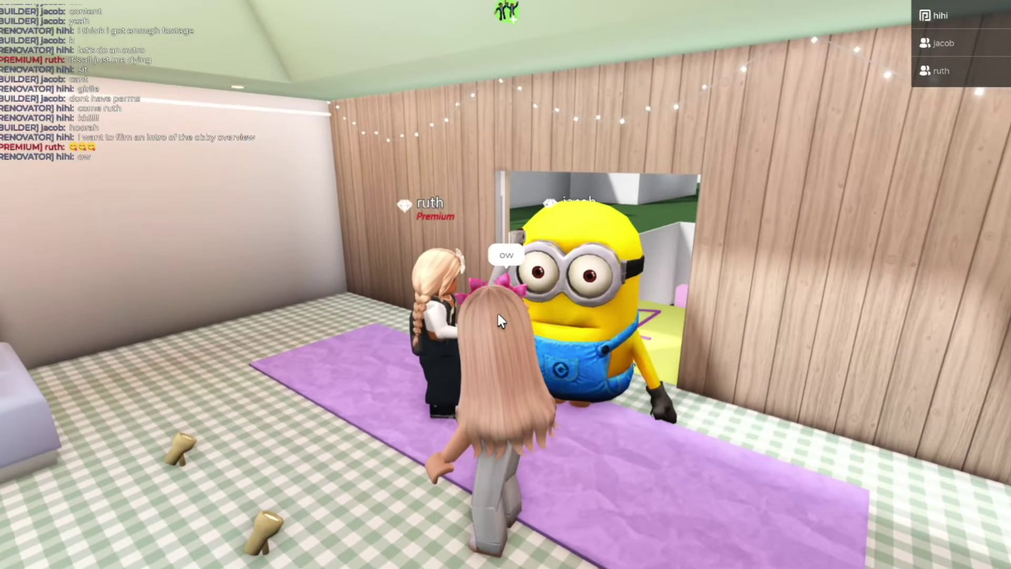
key("slash")
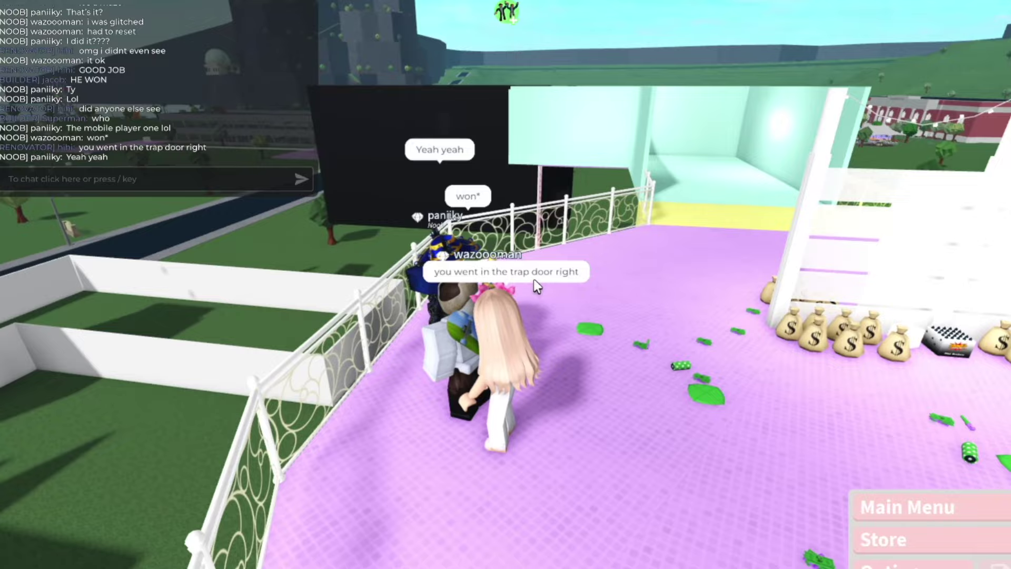
Step: Look around the two avatars on the platform, then open the winner's house permission options
right_click(534, 280)
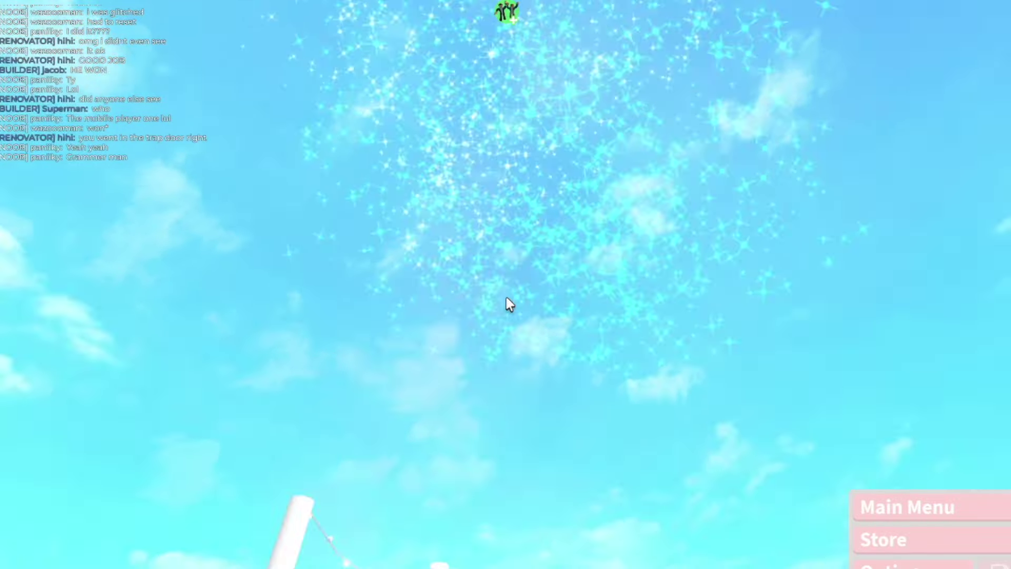
left_click_drag(509, 304, 508, 304)
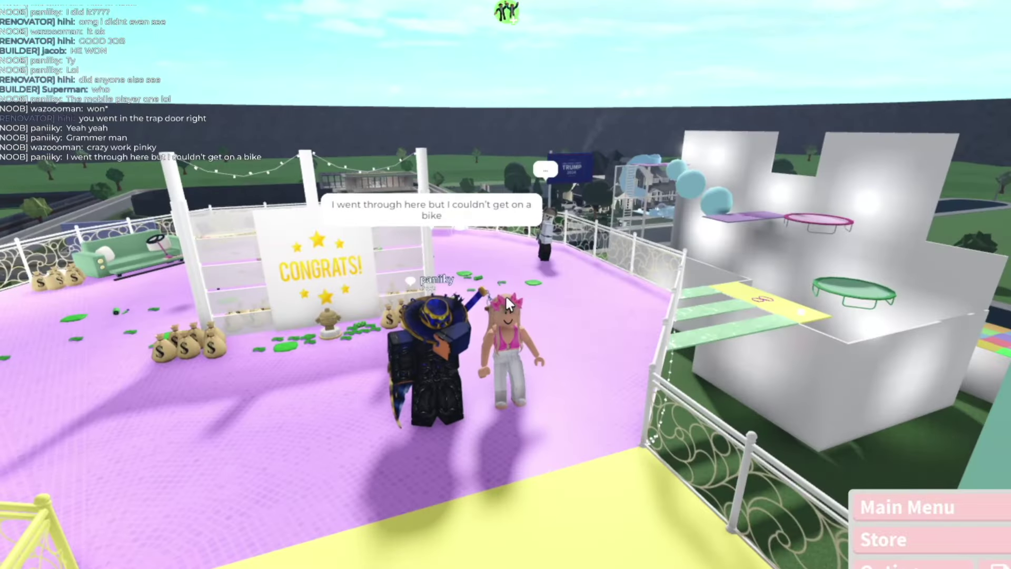
left_click_drag(505, 295, 504, 294)
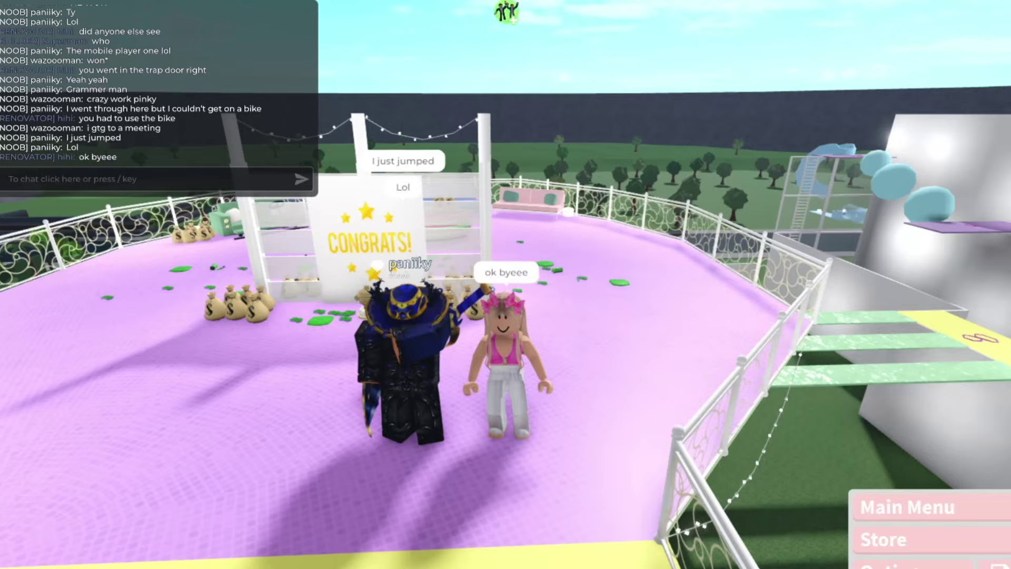
left_click_drag(505, 298, 489, 294)
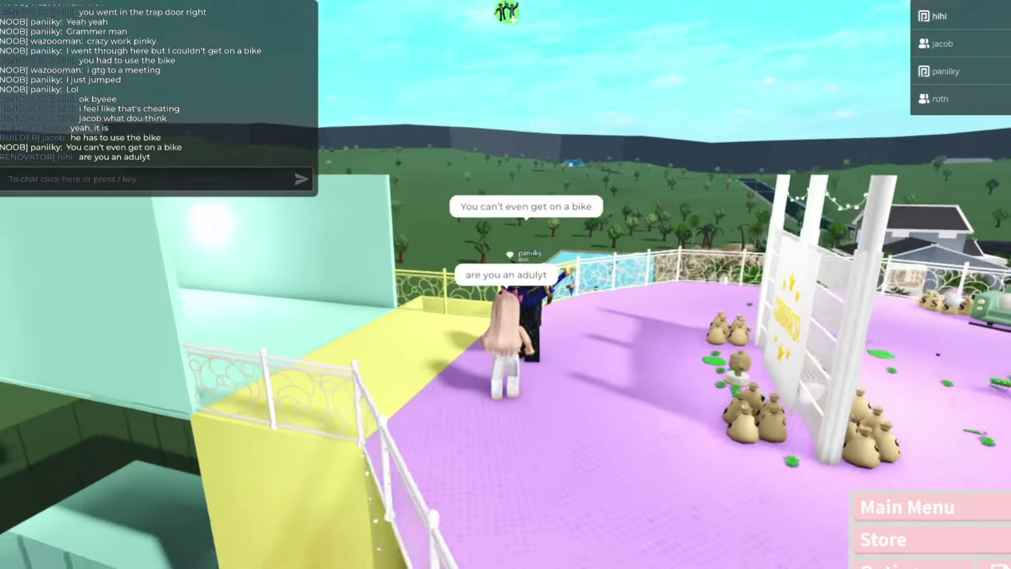
left_click(553, 339)
left_click(632, 393)
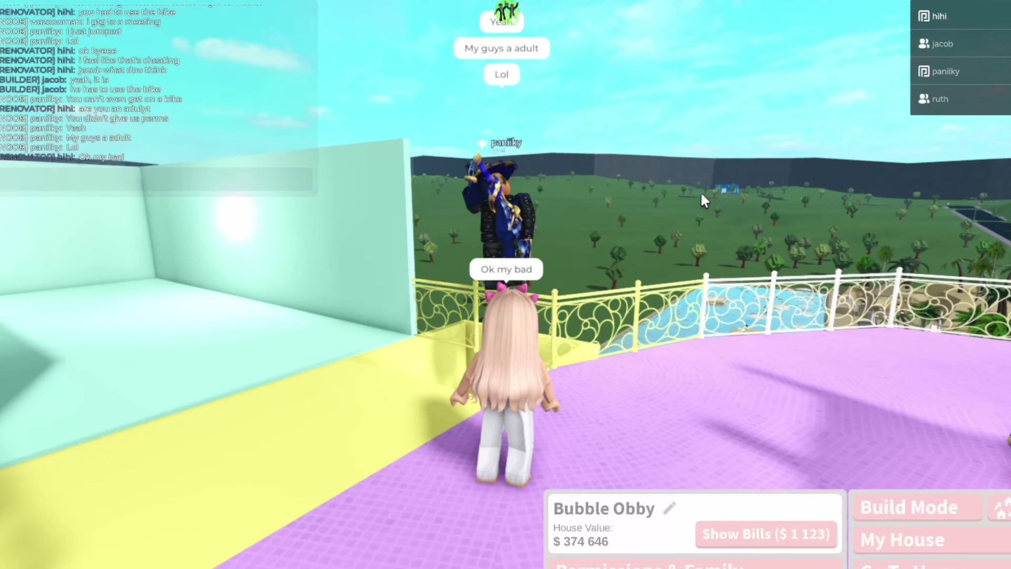
scroll(432, 296, "down", 1)
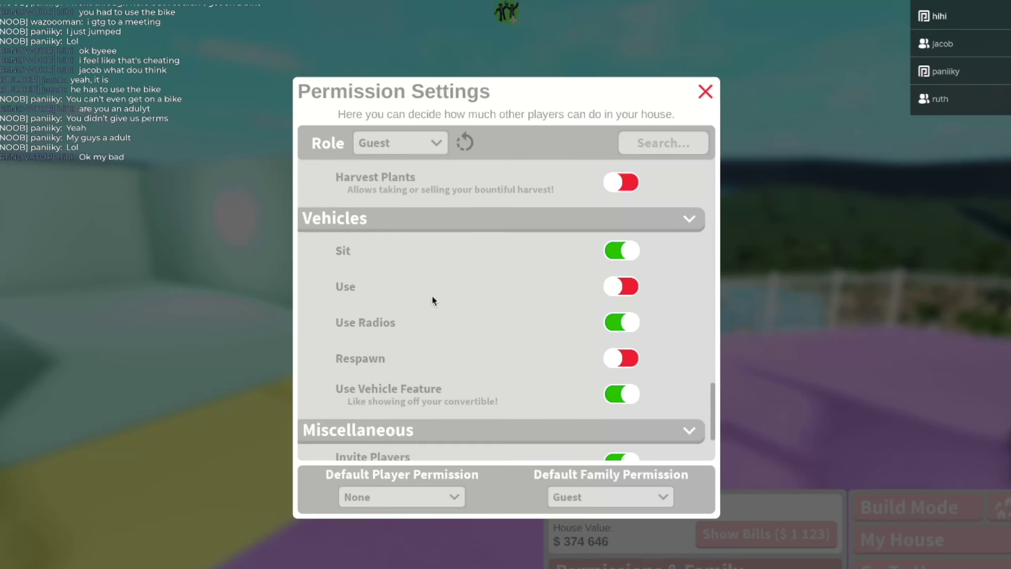
Step: Close both permission panels and donate $50,000 to winner paniiky
left_click(889, 229)
left_click(889, 230)
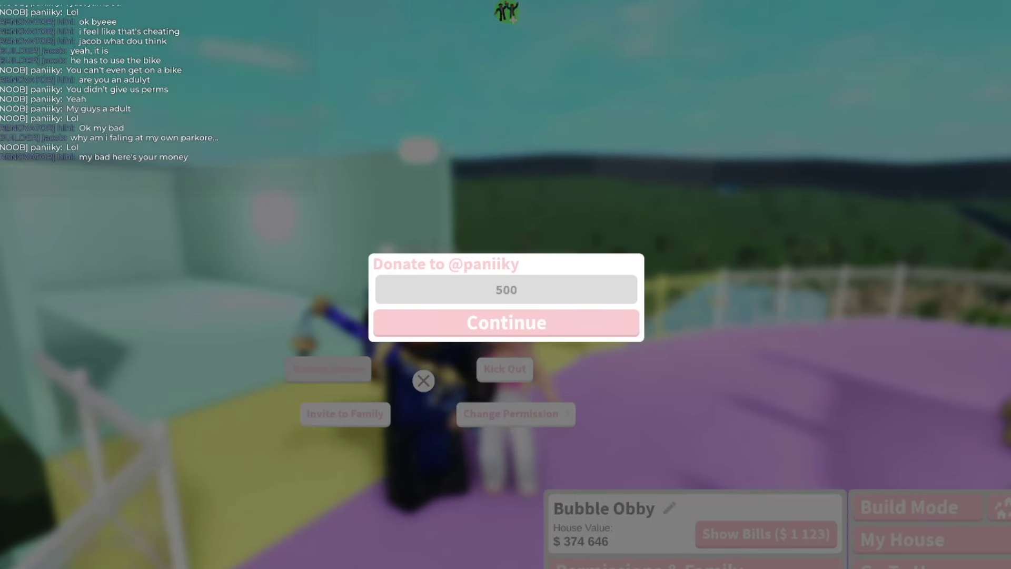
left_click(507, 322)
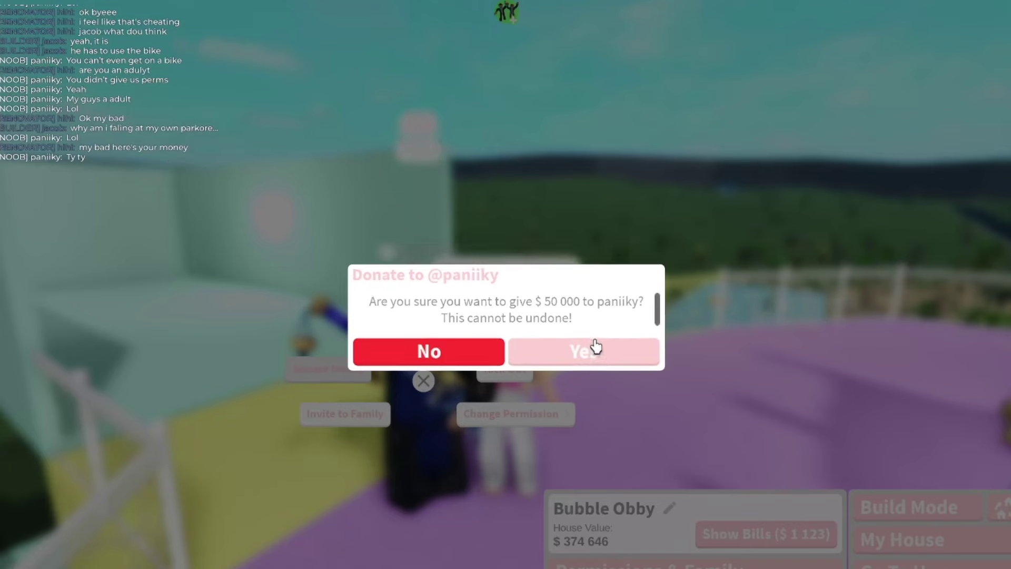
left_click(602, 338)
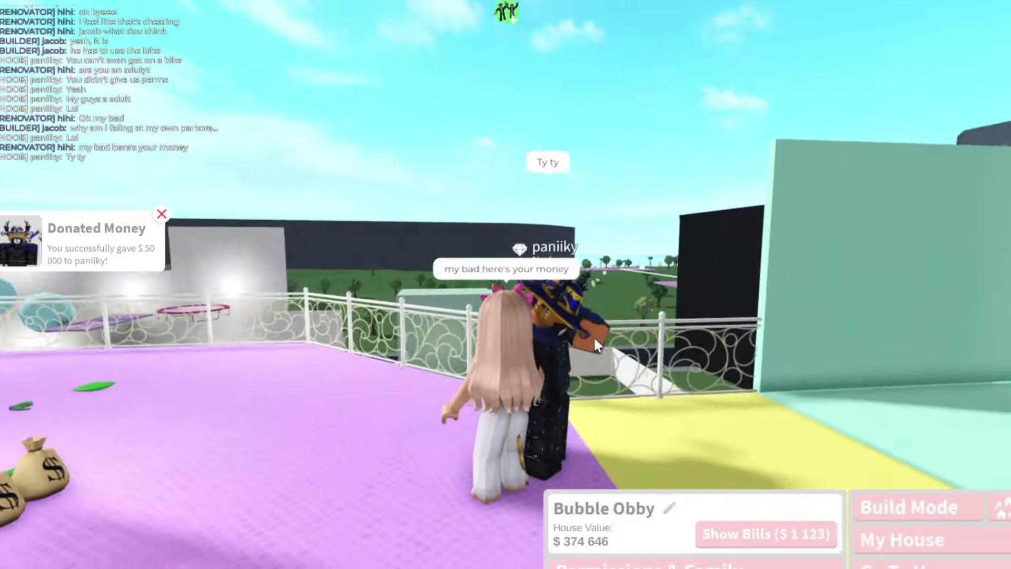
mouse_move(594, 336)
left_mouse_down()
mouse_move(628, 410)
mouse_move(508, 302)
left_mouse_up()
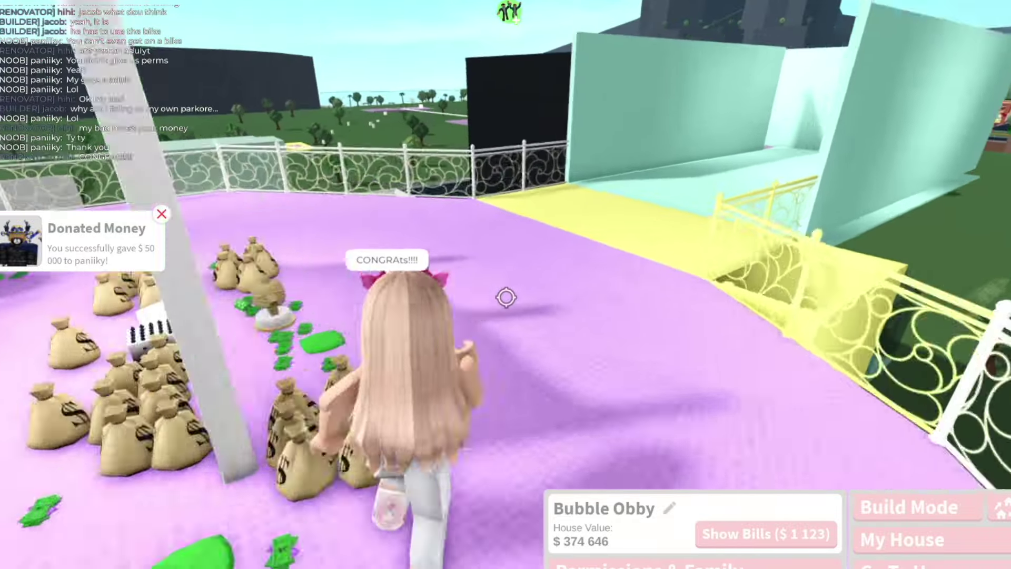
Step: Walk across the yellow platform into the SO CLOSE corridor
key("w")
key("w")
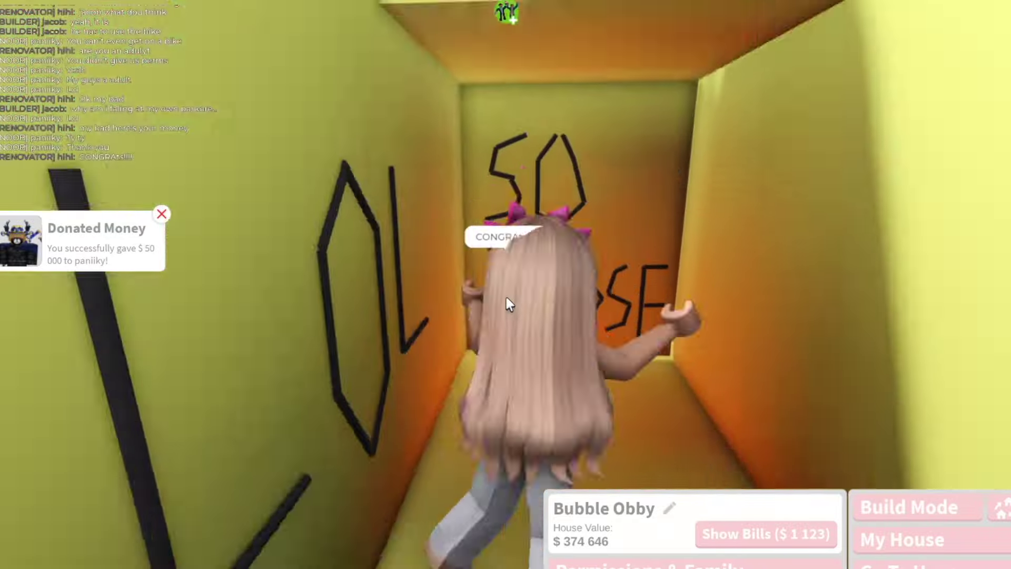
key("w")
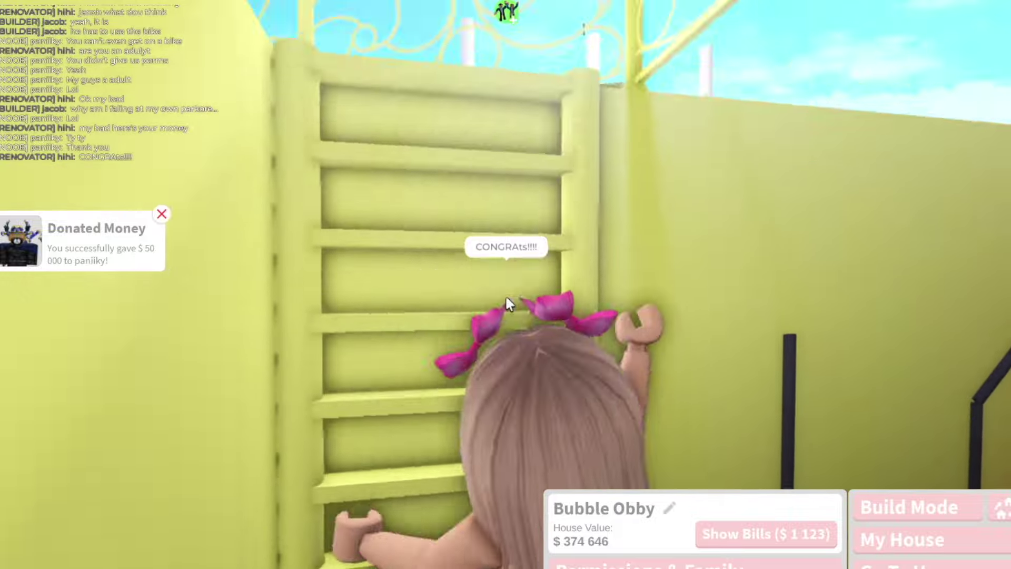